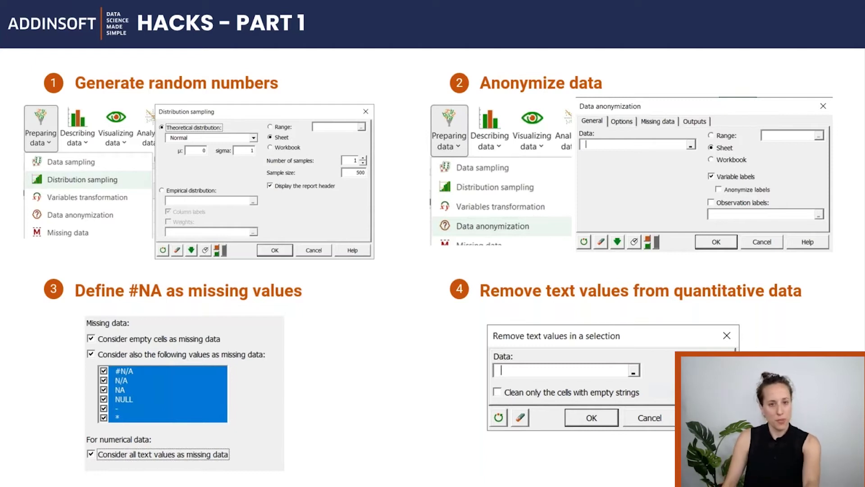
Exit the slideshow to edit slide 7, 'Hacks – Part 1', in Normal view
key(Escape)
Bring Demo data.xlsm forward on its empty Random sheet and show XLSTAT's Preparing data tools
mouse_move(426, 477)
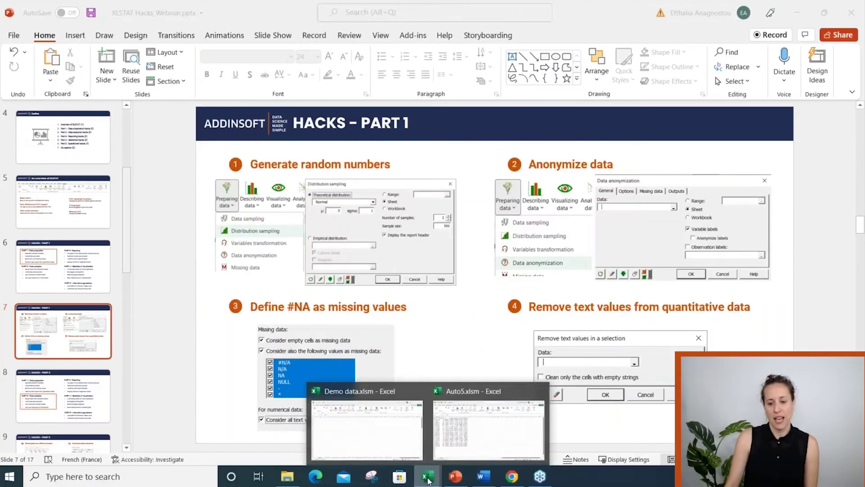
click(386, 426)
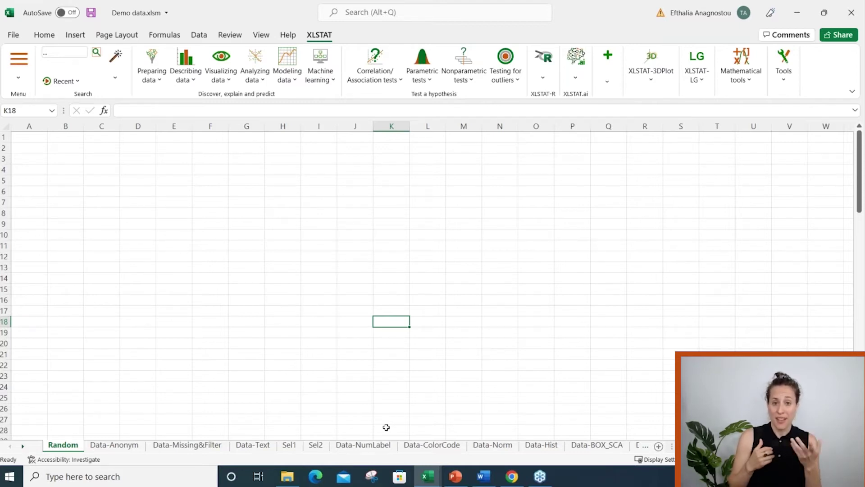
click(145, 56)
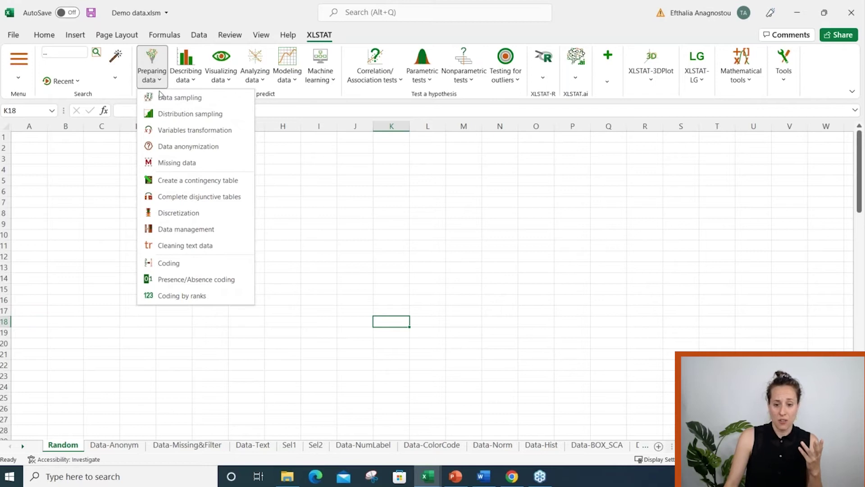
Use Distribution sampling with theoretical Normal (μ 0, sigma 1) to create 4 samples of size 500
click(171, 113)
drag(364, 157, 183, 146)
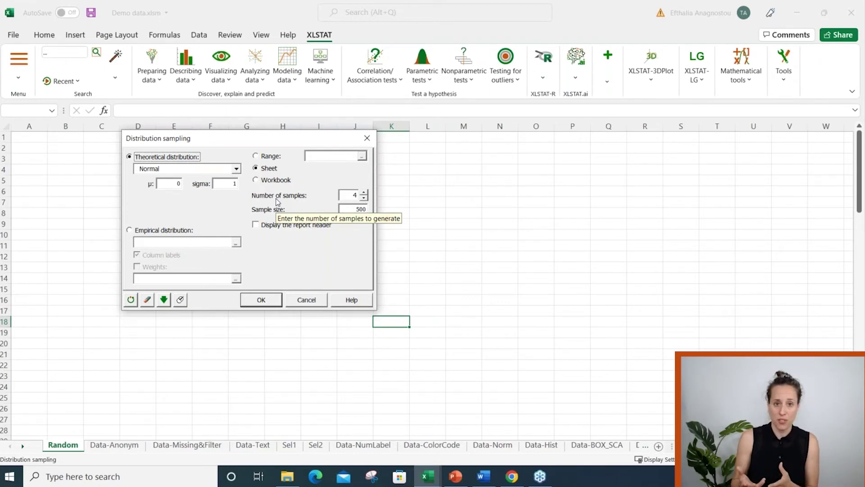
click(184, 229)
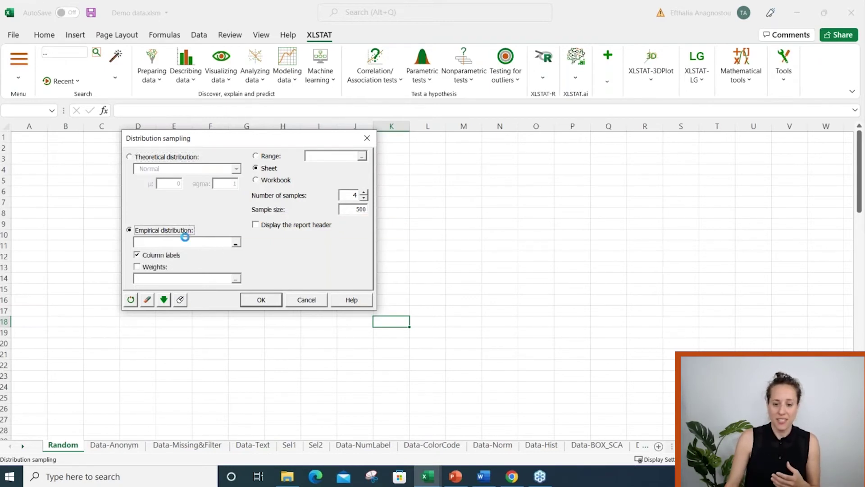
click(152, 160)
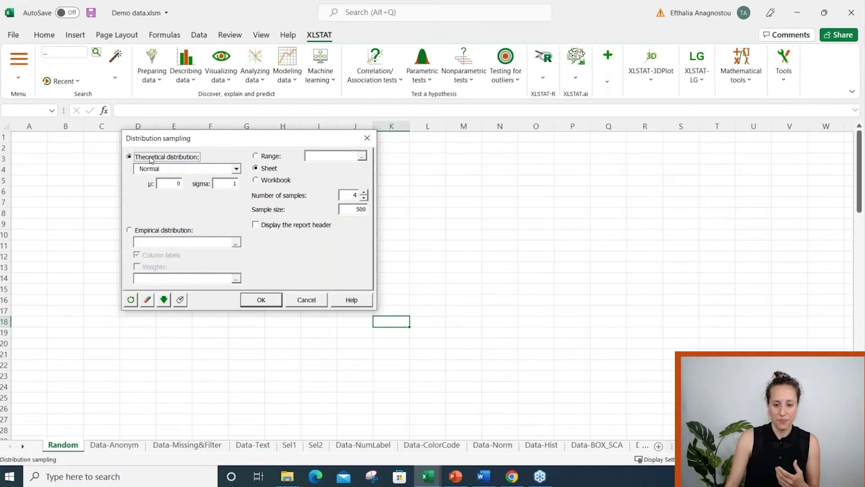
click(175, 169)
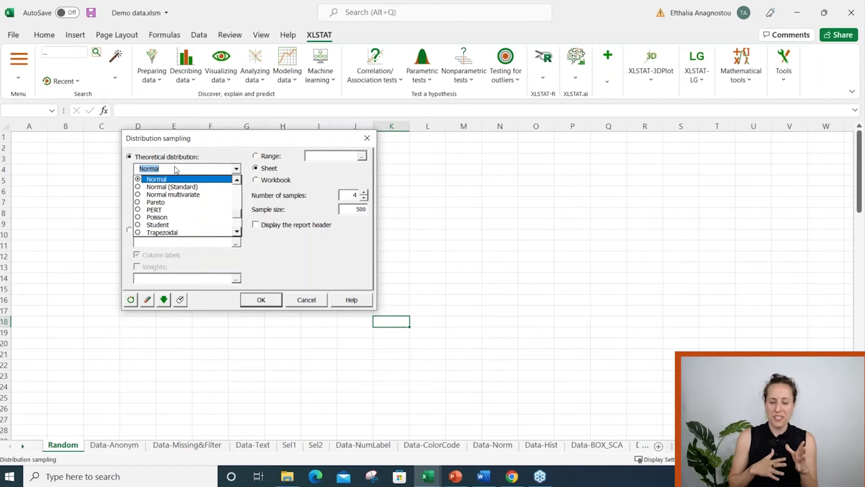
click(183, 177)
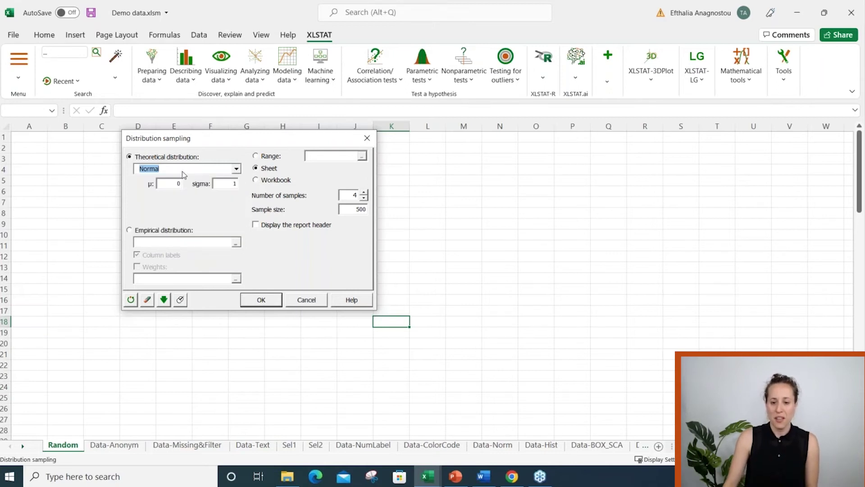
double_click(354, 195)
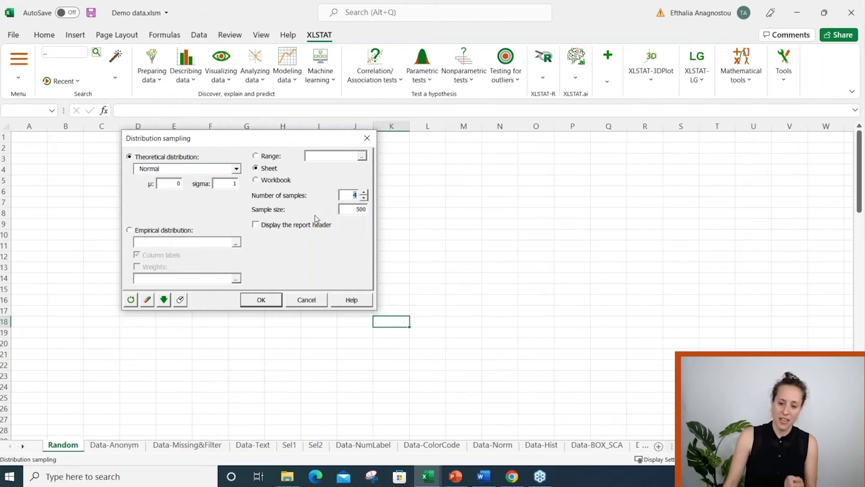
click(275, 299)
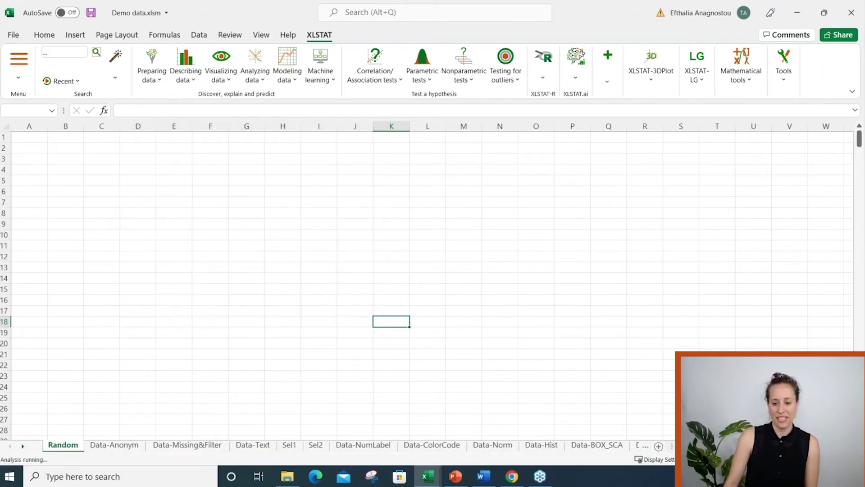
drag(51, 125, 158, 125)
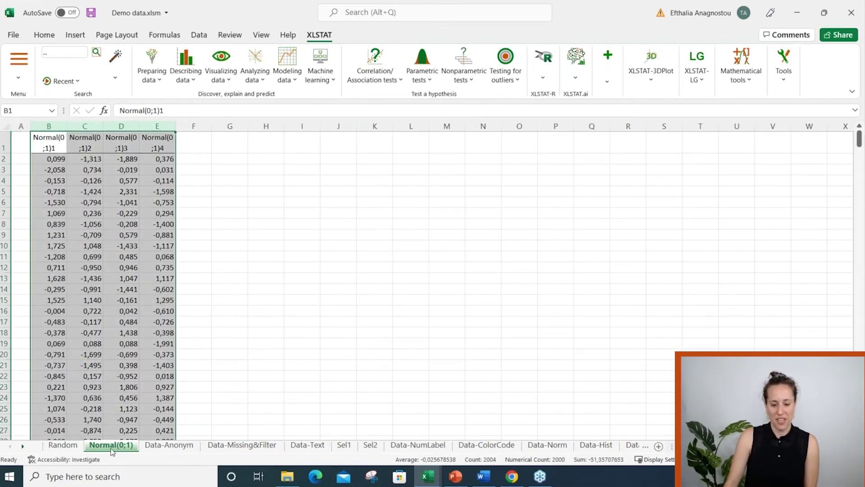
Deselect the sample columns and go to the Data-Anonym sheet
click(189, 422)
click(169, 445)
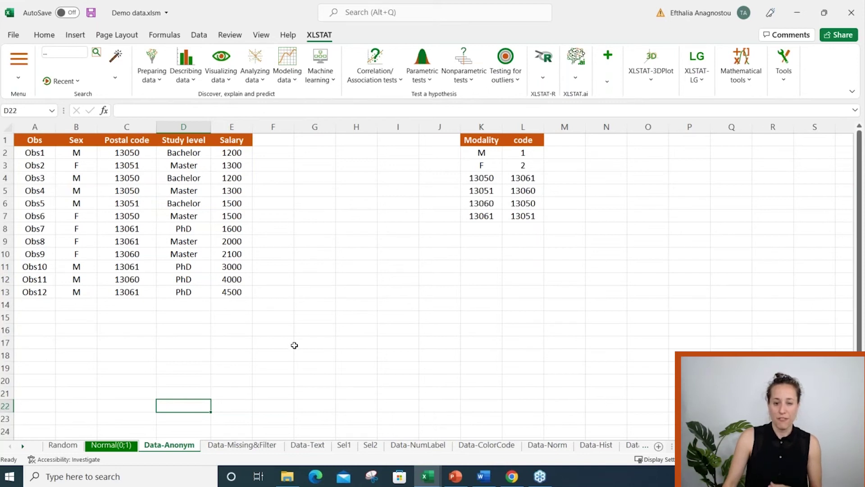
Launch XLSTAT's Data anonymization tool from the Preparing data menu
click(154, 75)
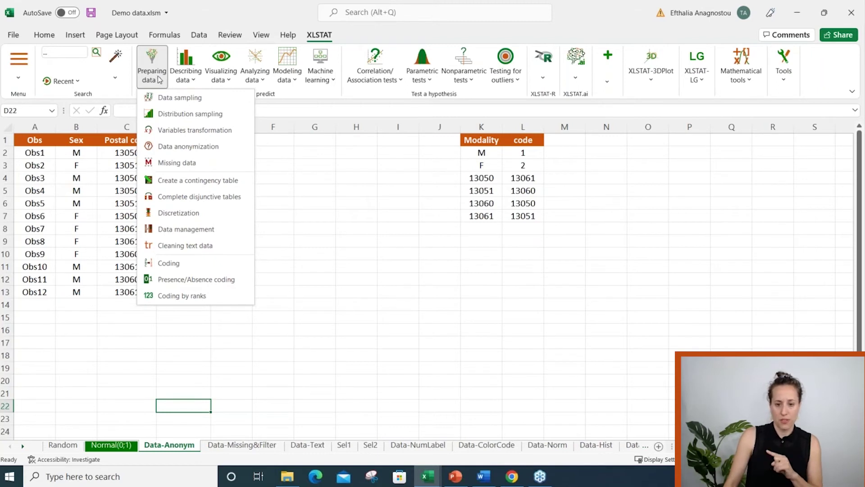
click(121, 66)
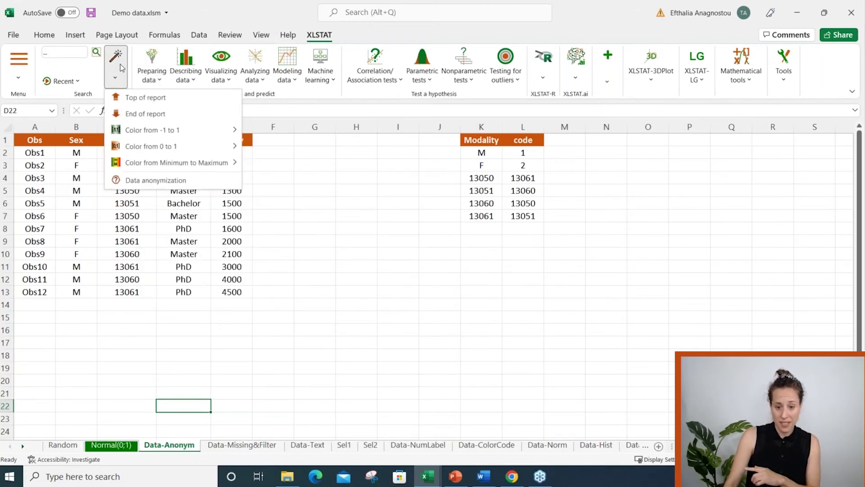
click(146, 79)
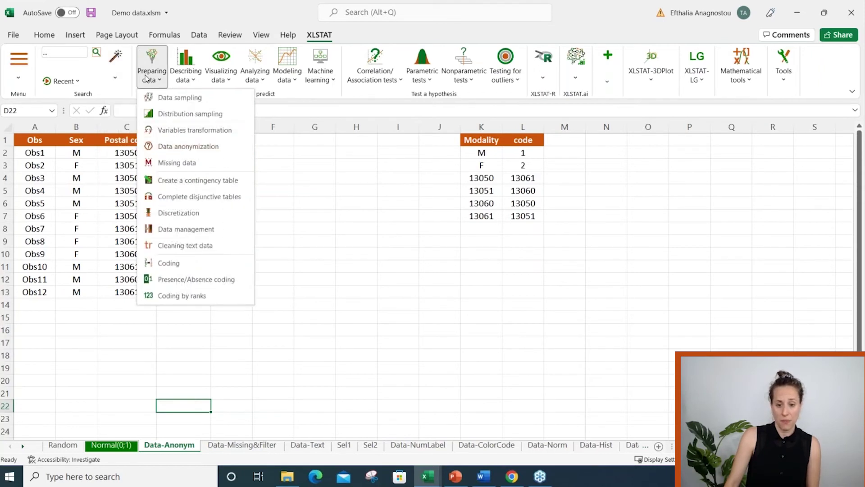
click(164, 146)
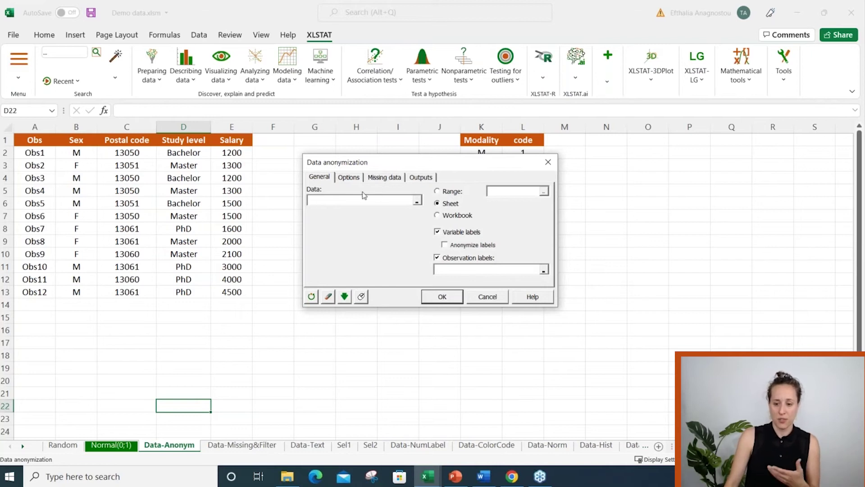
Anonymize data B1:E13 using the K1:L7 mapping table method
drag(78, 140, 231, 296)
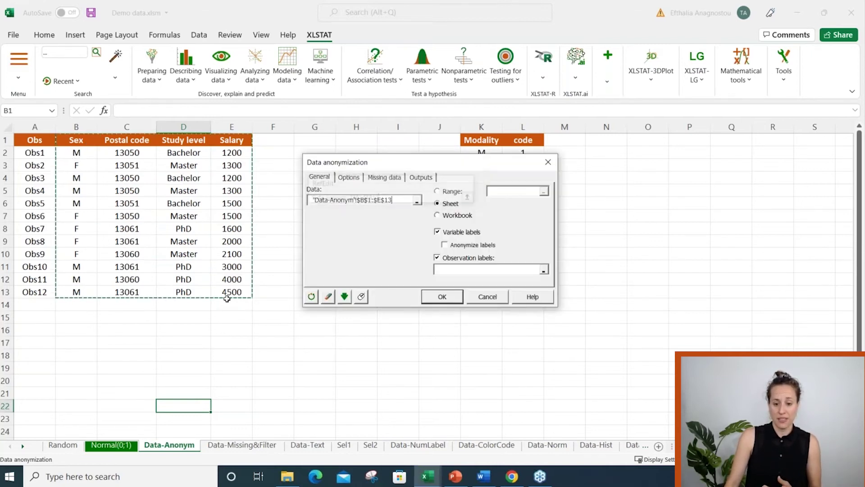
click(356, 179)
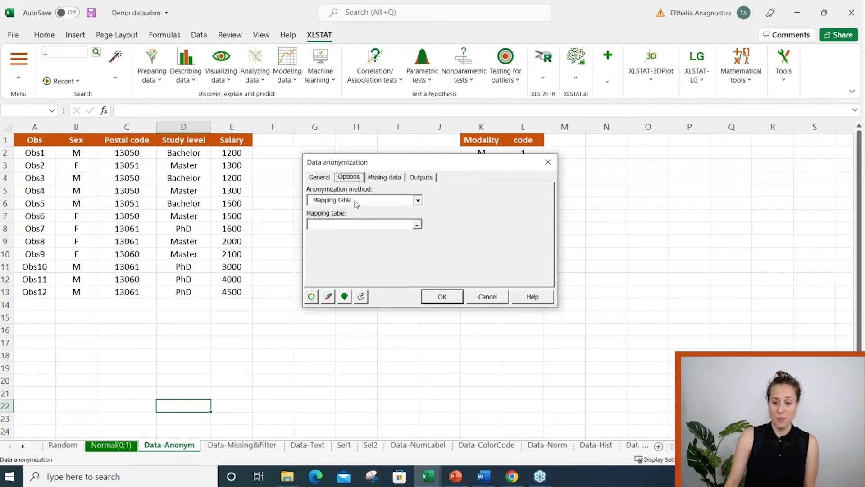
click(355, 200)
click(362, 200)
drag(360, 162, 300, 249)
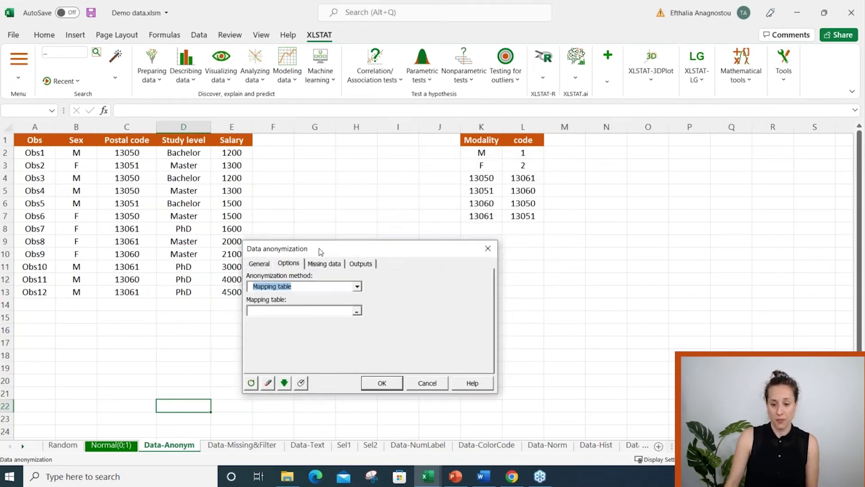
click(315, 308)
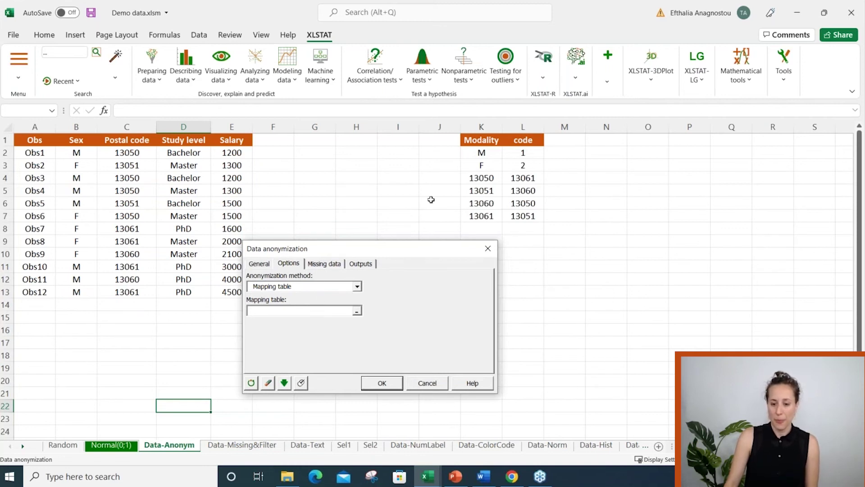
drag(473, 144, 517, 215)
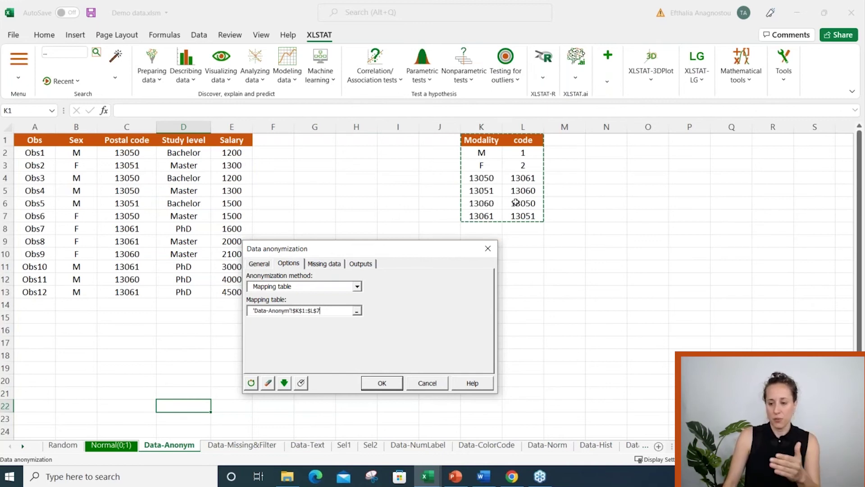
click(383, 383)
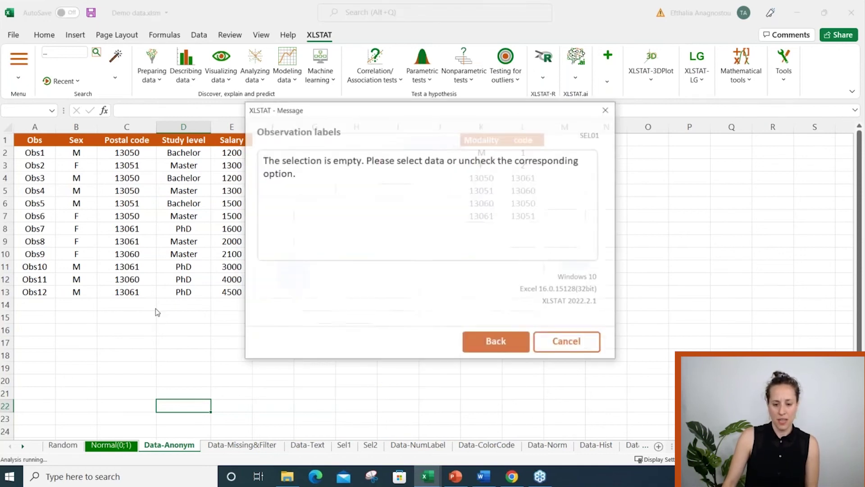
Rerun the anonymization with A1:A13 as observation labels
click(496, 342)
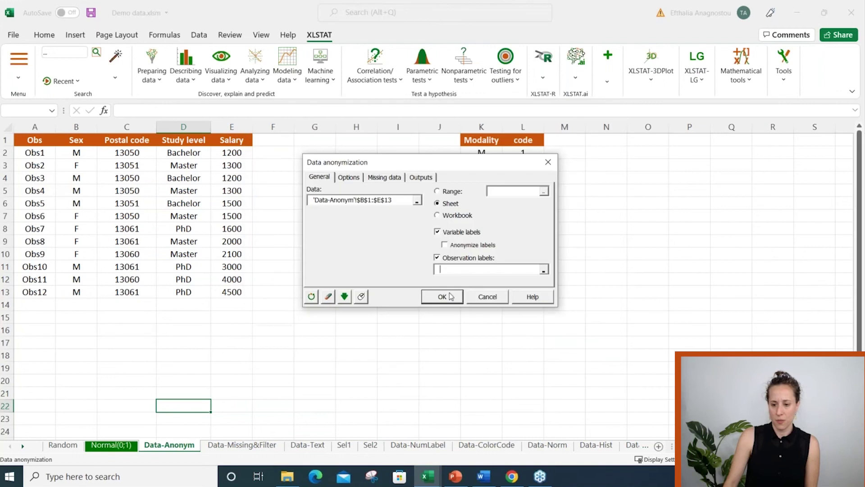
click(32, 140)
drag(46, 184, 35, 294)
click(442, 297)
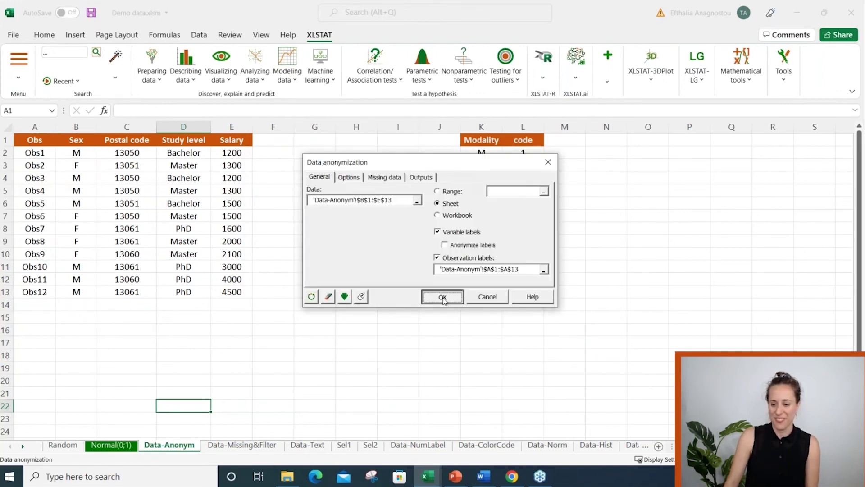
Select the Anonymized data table in the report, then go to the Data-Missing&Filter sheet
click(341, 281)
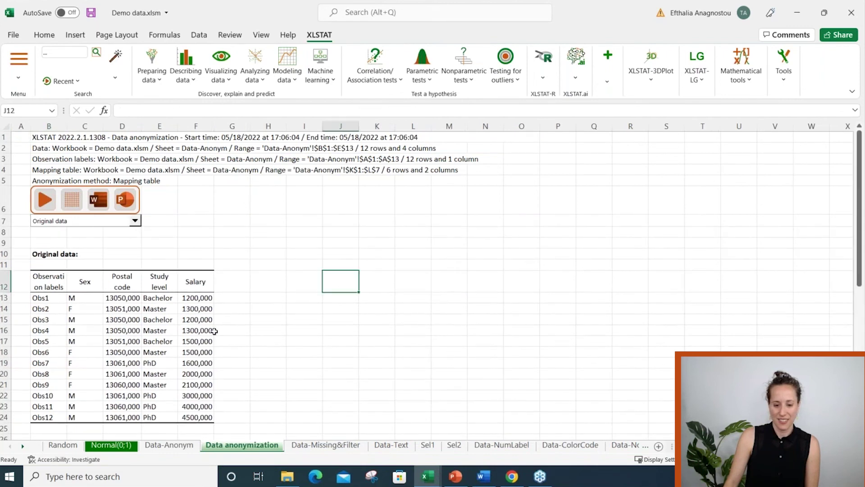
scroll(212, 330, down, 8)
drag(63, 160, 203, 322)
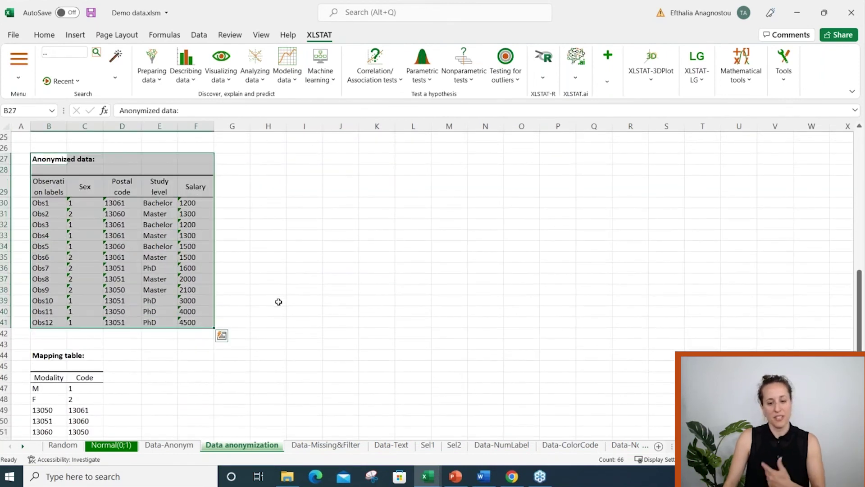
click(311, 447)
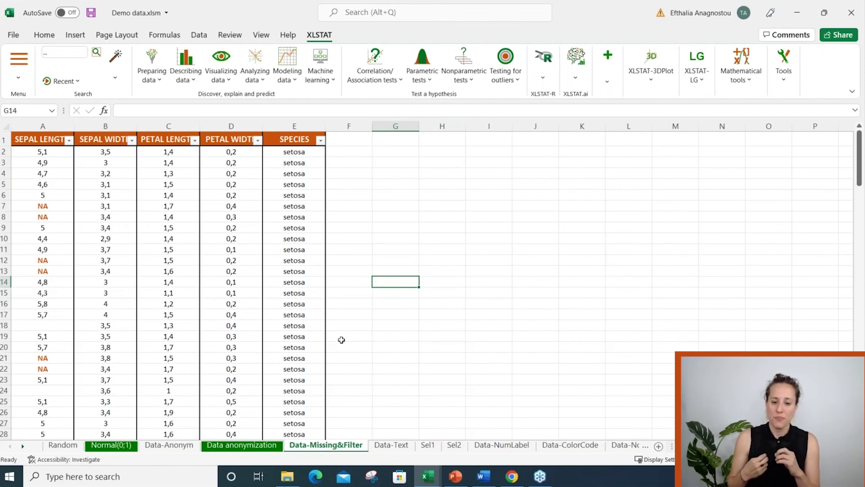
Point out empty SEPAL LENGTH cells A18 and A24 and the extent of the data in columns A–C
click(48, 327)
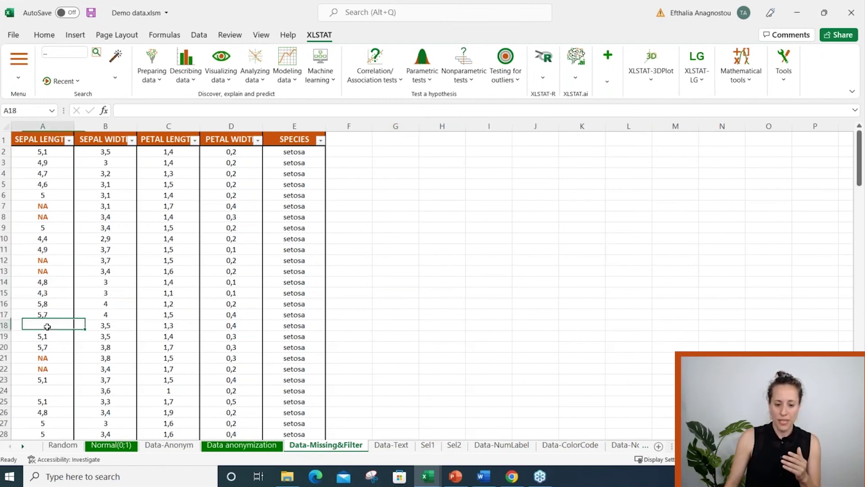
click(54, 388)
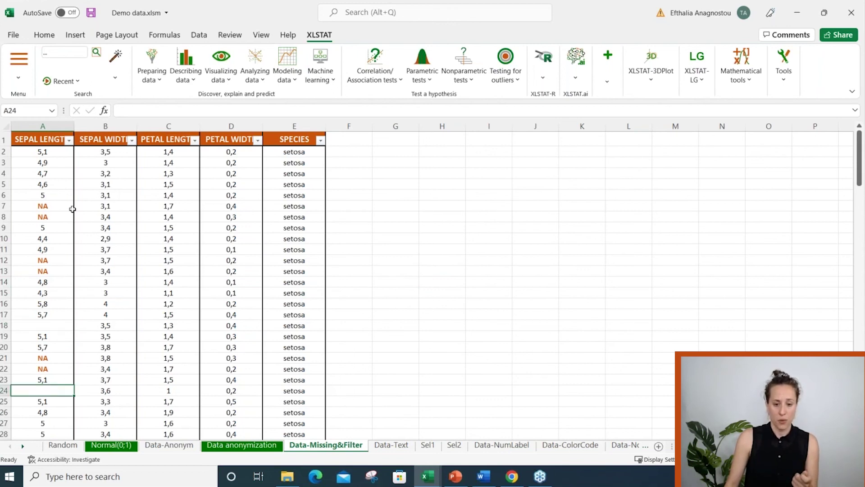
click(45, 138)
key(ctrl+shift+Down)
key(shift+Right)
key(shift+Right)
click(274, 225)
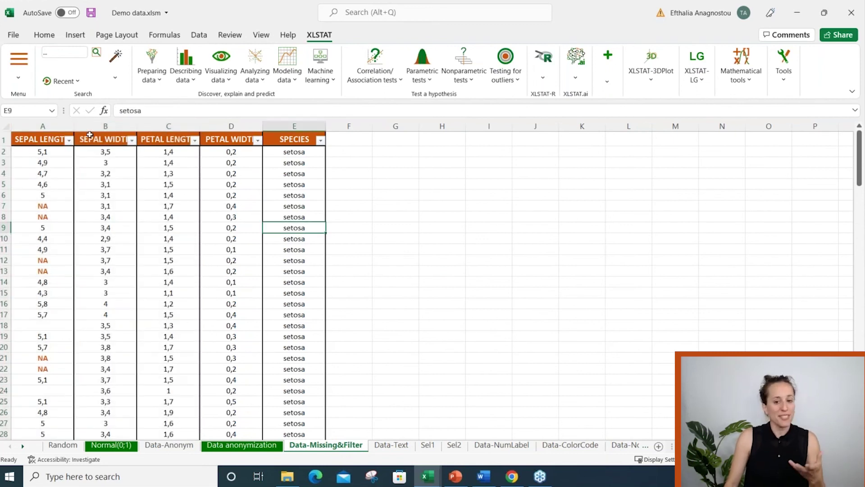
Select column A's data, then highlight the NA entries in A7:A8
click(64, 136)
key(ctrl+shift+Down)
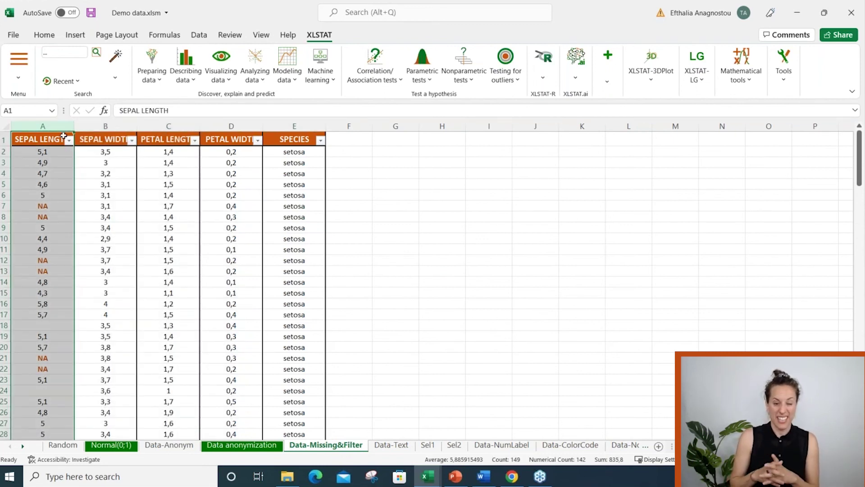
click(93, 204)
click(52, 206)
drag(52, 206, 50, 215)
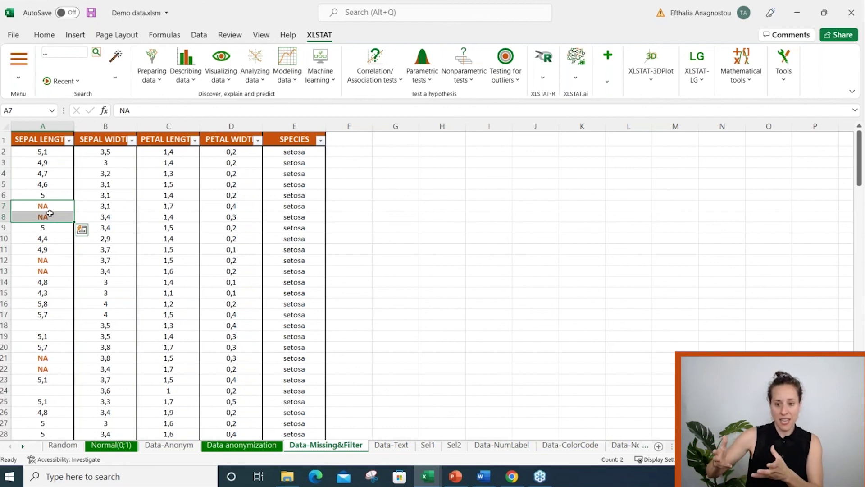
Open XLSTAT Options at its Data settings, where only empty cells count as missing
click(78, 182)
click(18, 67)
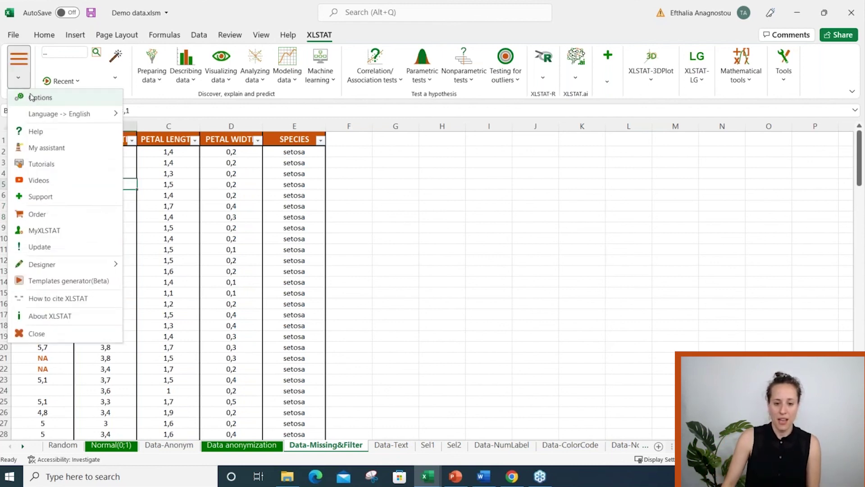
click(33, 98)
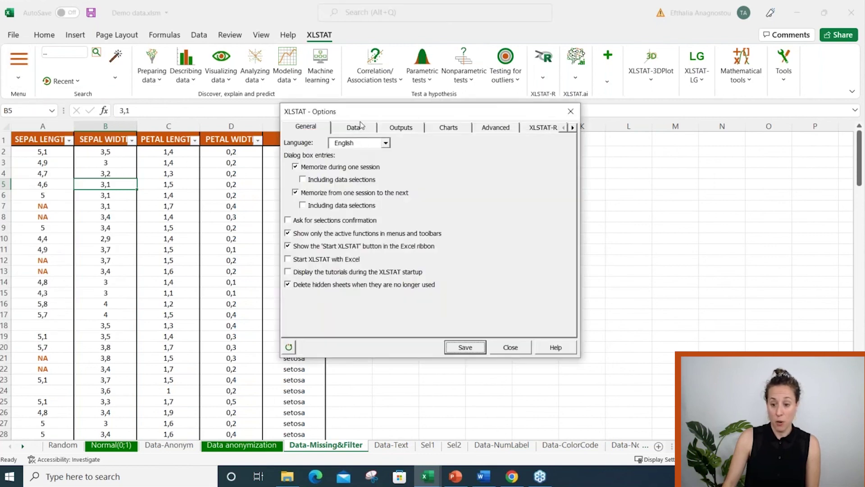
click(361, 127)
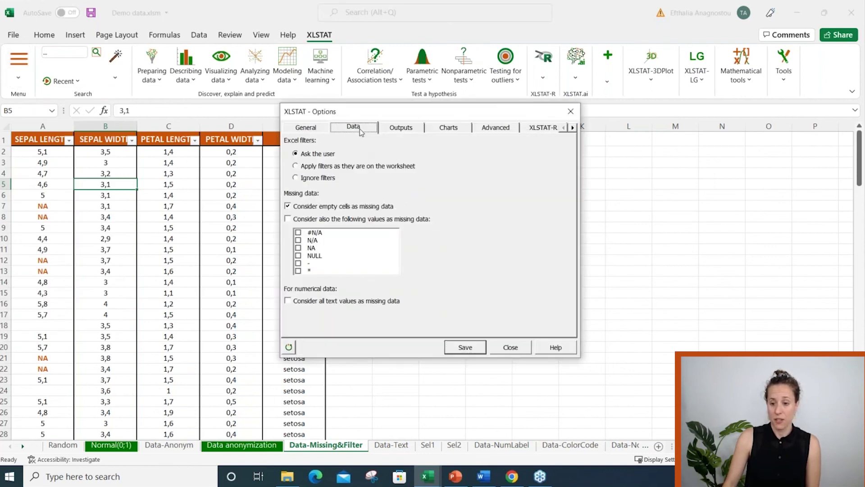